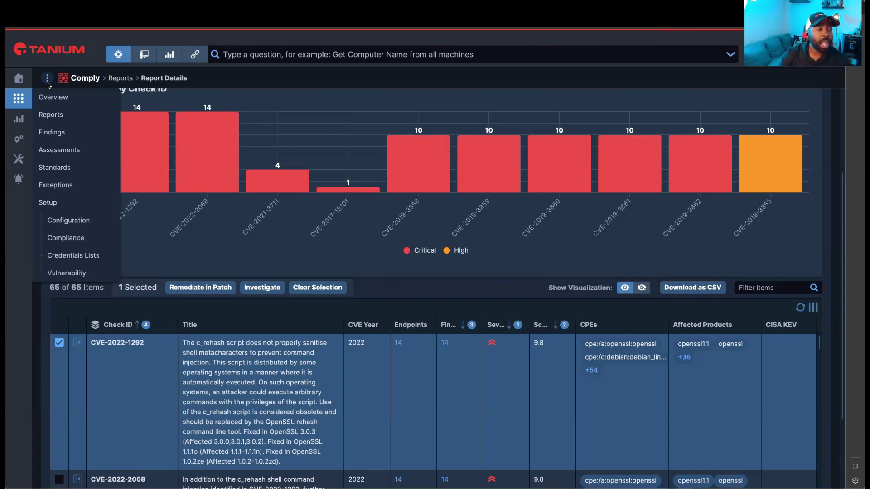
# - Open the Default entry of the custom settings in Comply's configuration for editing
pyautogui.click(68, 221)
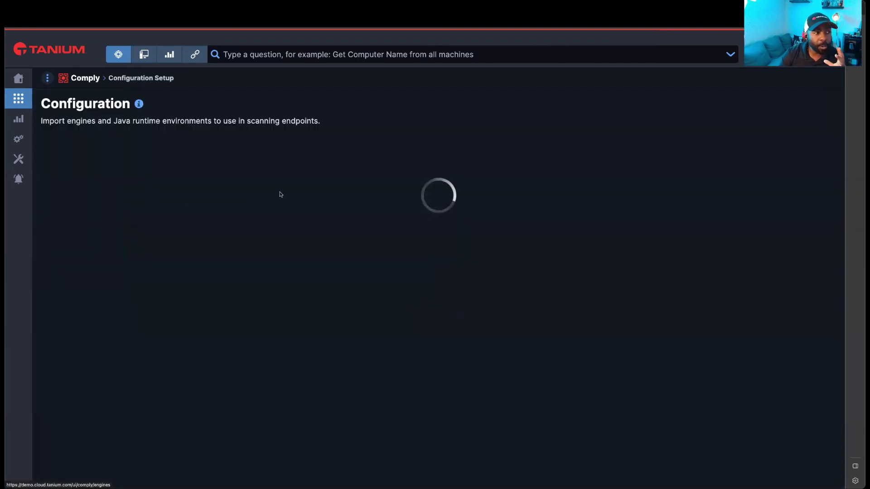
pyautogui.click(177, 151)
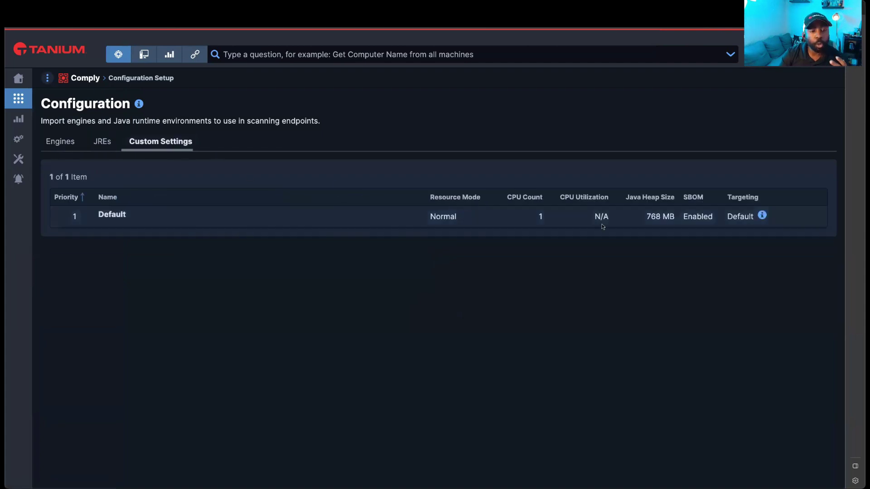
pyautogui.moveTo(738, 218)
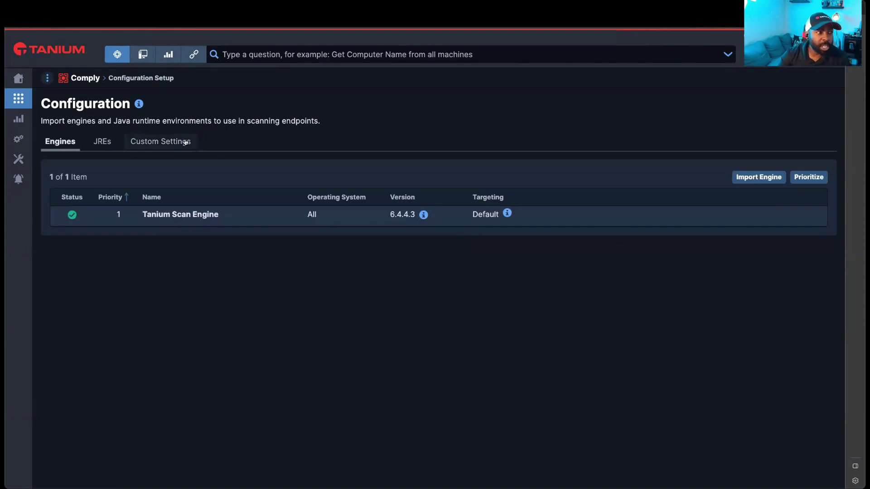
pyautogui.click(185, 143)
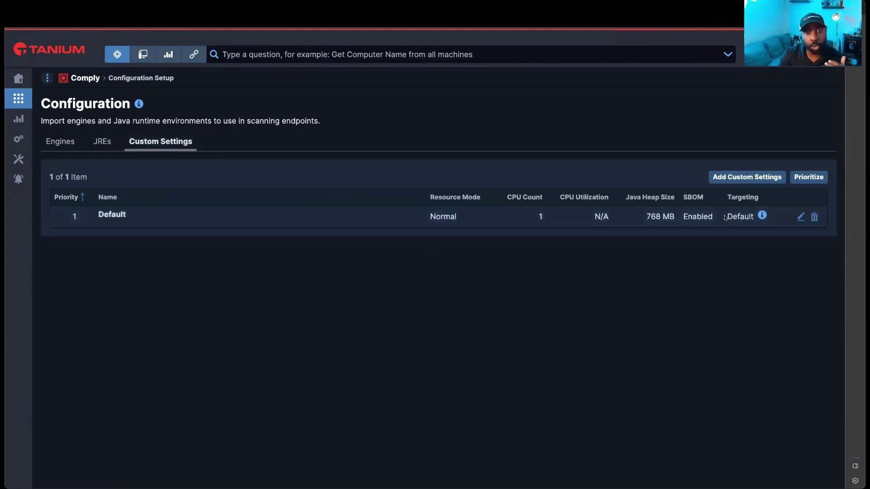
pyautogui.click(799, 218)
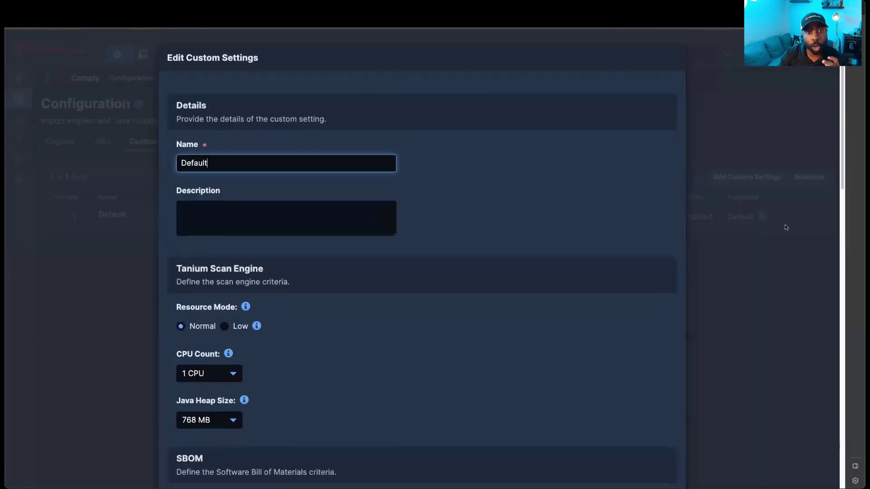
# - Review the SBOM file types, index scan settings, exclusions and targeting of the Default settings, and close them without saving
pyautogui.scroll(-6, 602, 357)
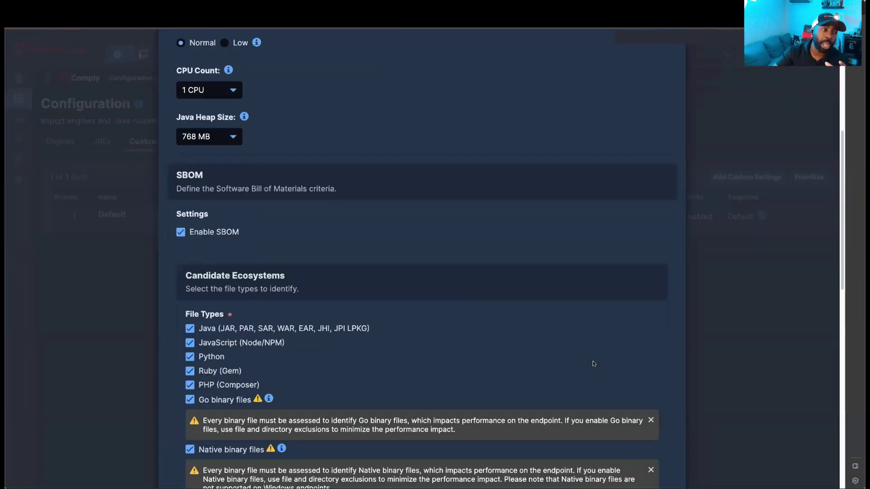
pyautogui.scroll(-2, 593, 363)
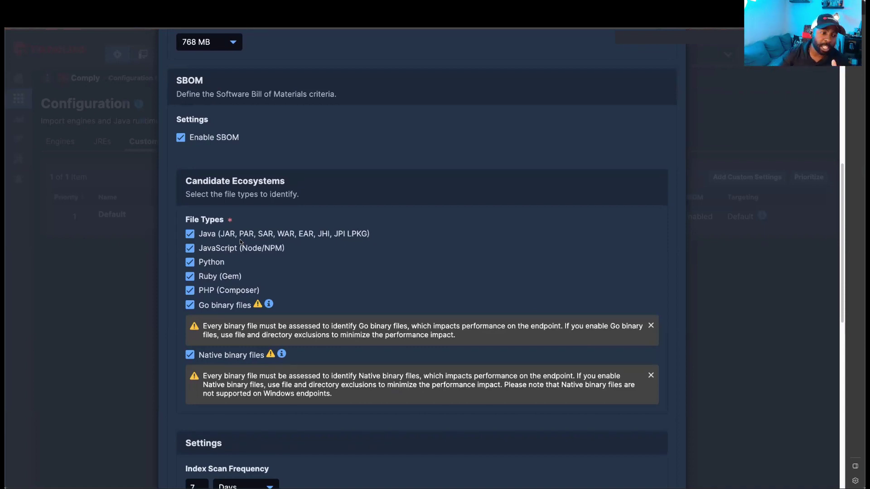
pyautogui.scroll(-3, 240, 241)
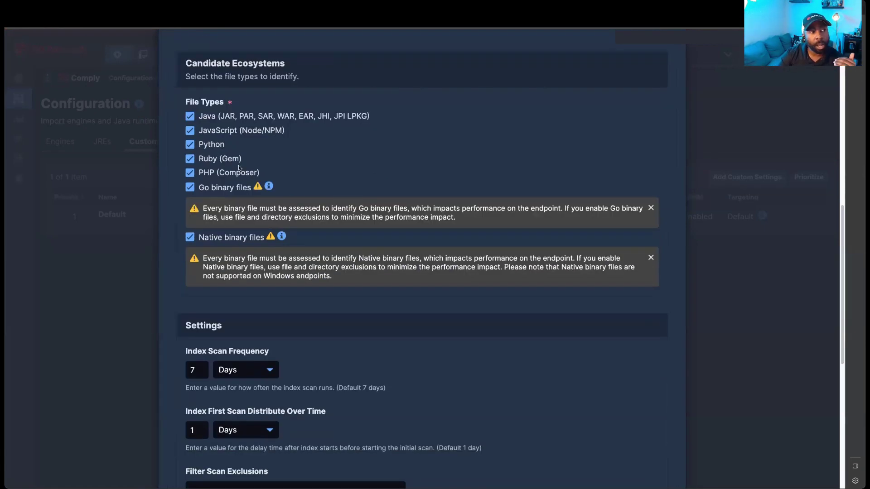
pyautogui.scroll(-3, 241, 241)
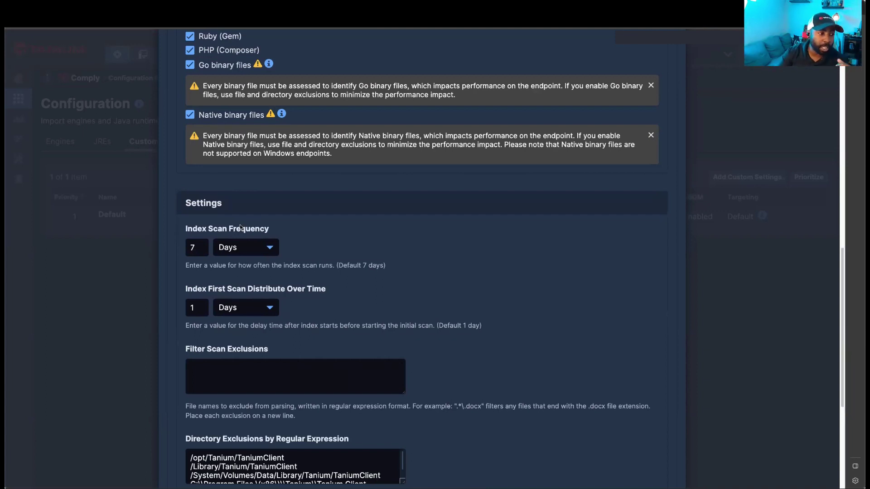
pyautogui.scroll(-3, 240, 224)
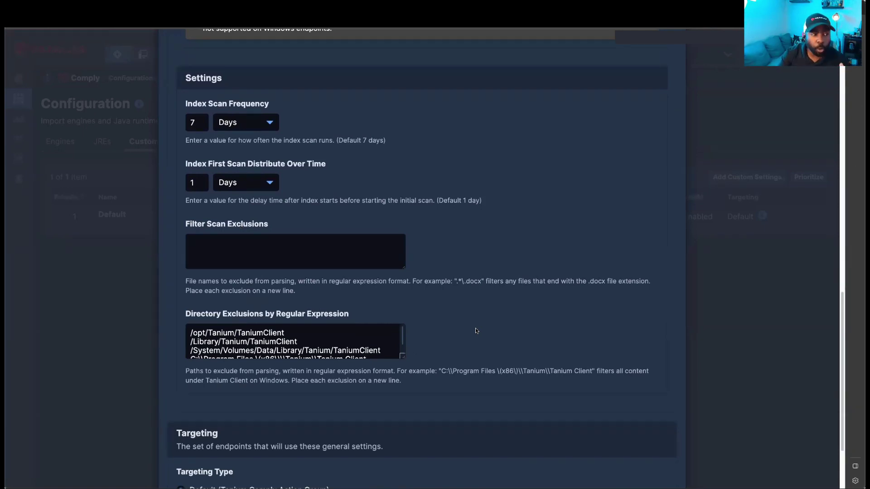
pyautogui.scroll(-1, 359, 351)
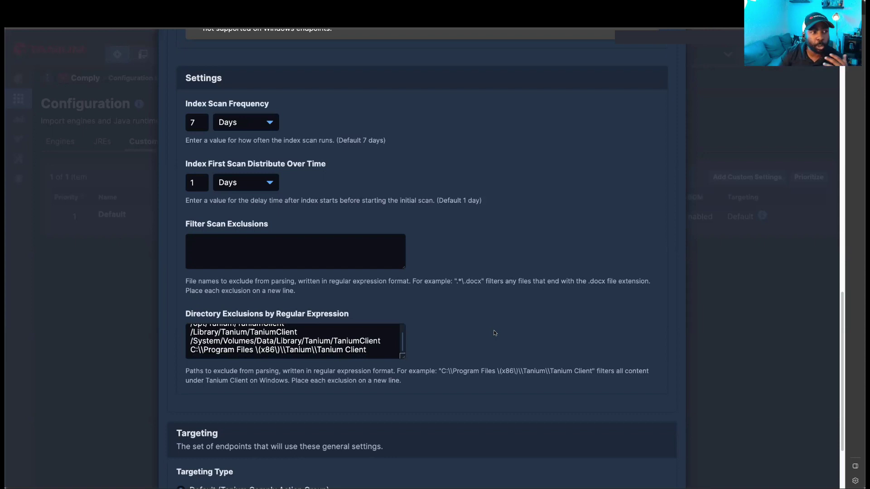
pyautogui.scroll(-1, 489, 333)
pyautogui.scroll(-3, 488, 333)
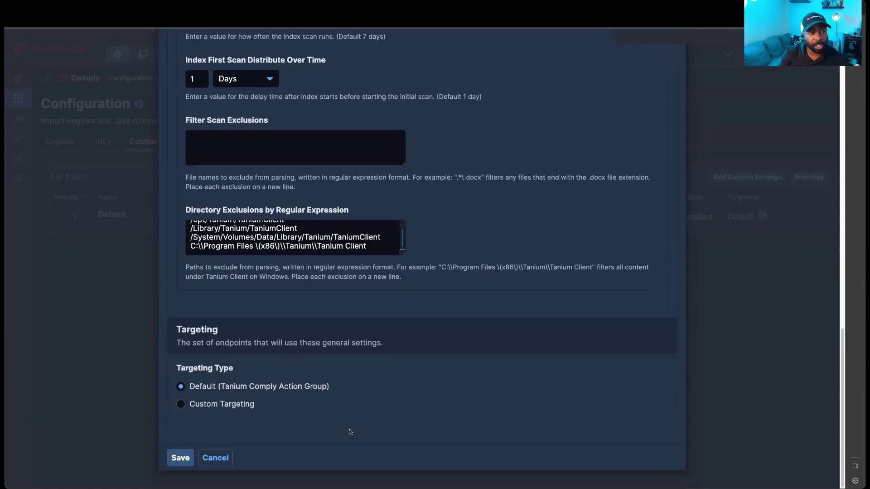
pyautogui.click(213, 458)
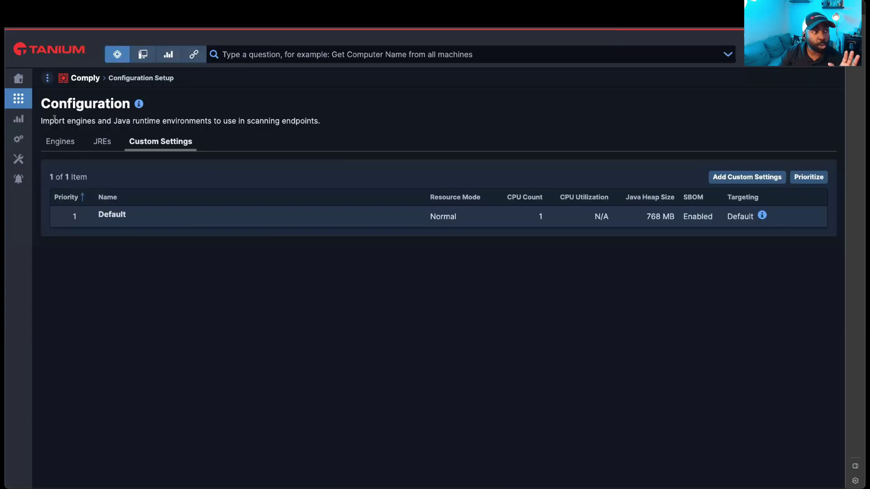
# - Start a new vulnerability assessment and set its scan method to SBOM (Software Bill of Materials)
pyautogui.moveTo(48, 82)
pyautogui.click(59, 150)
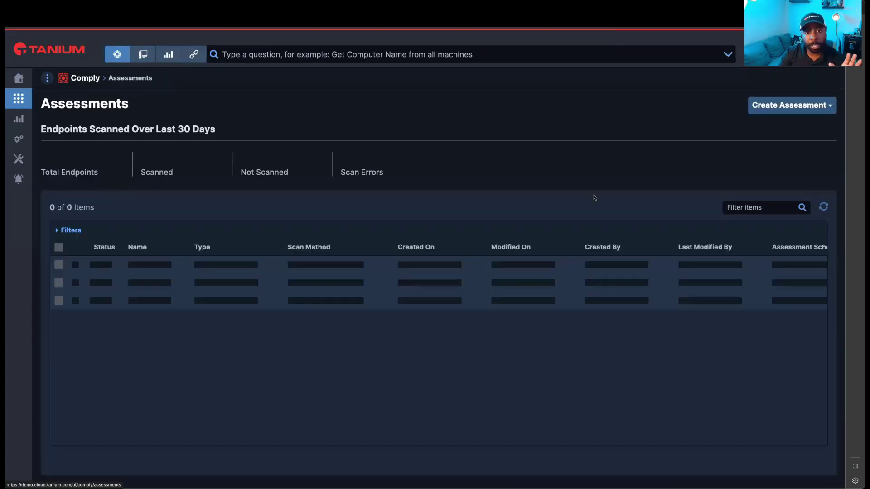
pyautogui.click(798, 107)
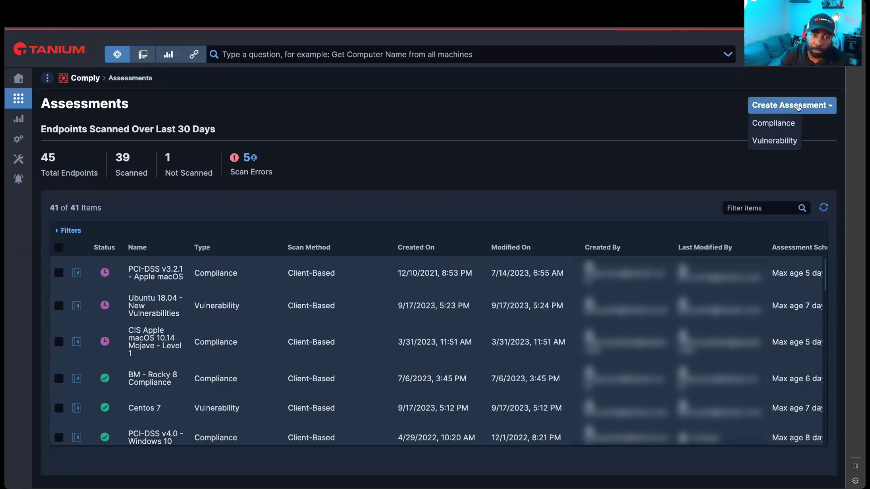
pyautogui.click(783, 140)
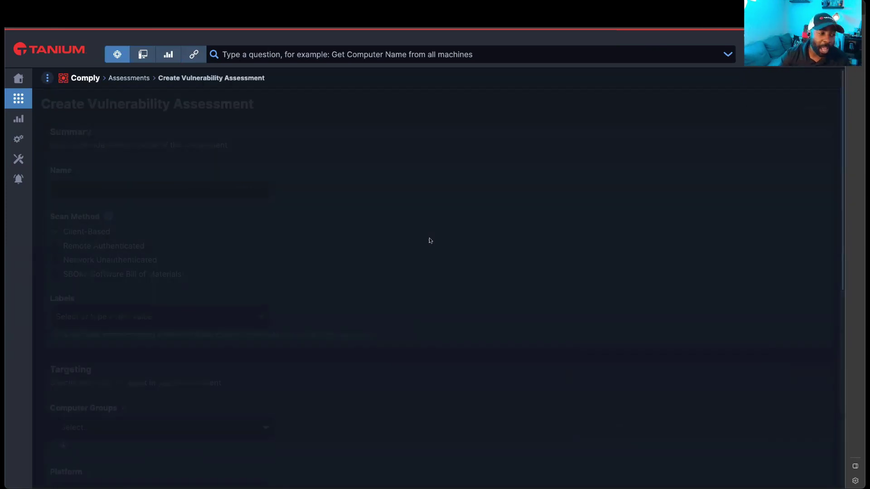
pyautogui.click(104, 274)
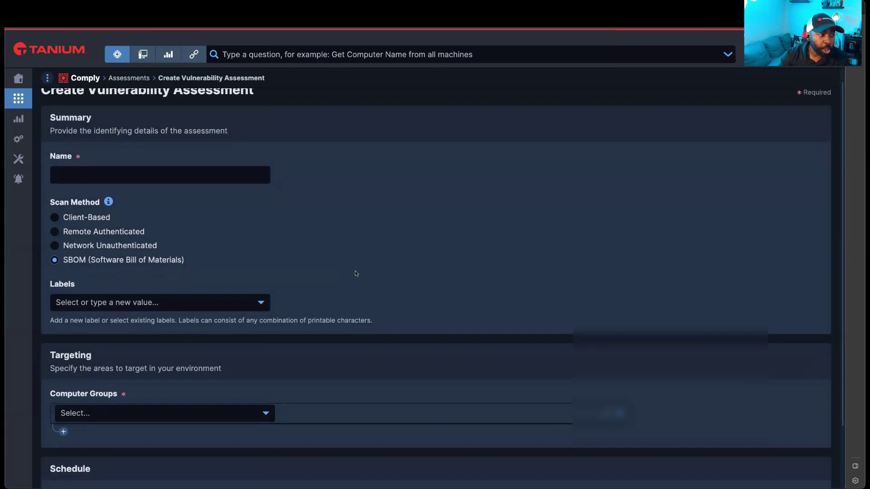
# - Look through the computer groups available for targeting the assessment without selecting one
pyautogui.scroll(-2, 354, 271)
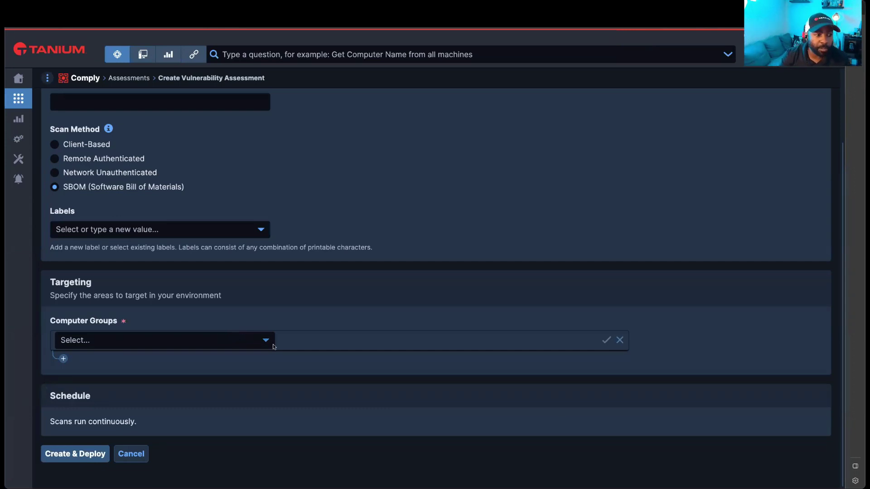
pyautogui.click(254, 343)
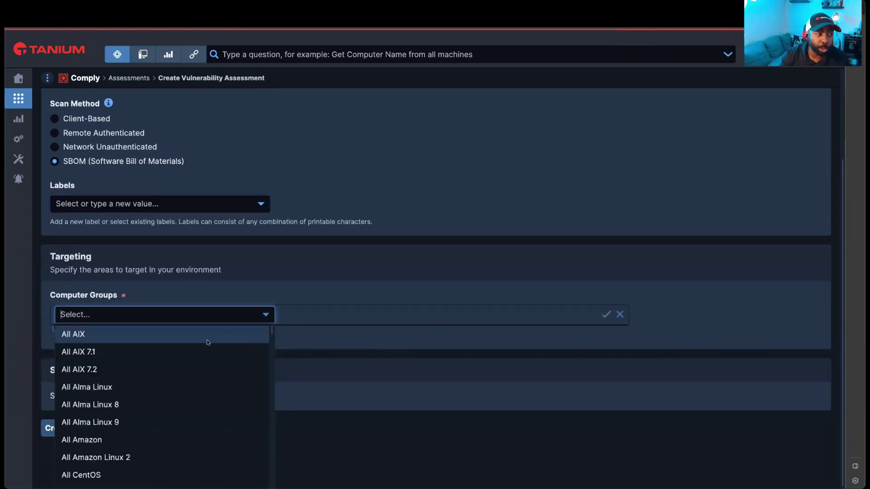
pyautogui.click(452, 244)
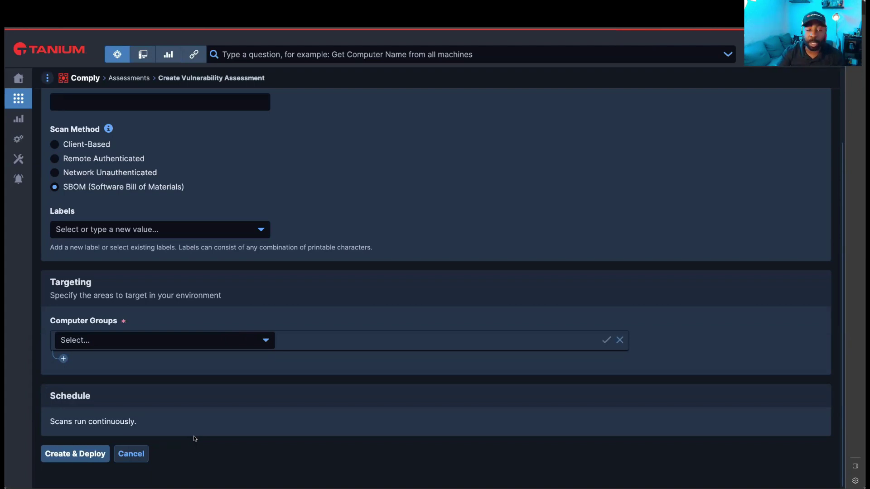
# - Show Comply's vulnerability findings filtered to the SBOM scan method
pyautogui.click(47, 78)
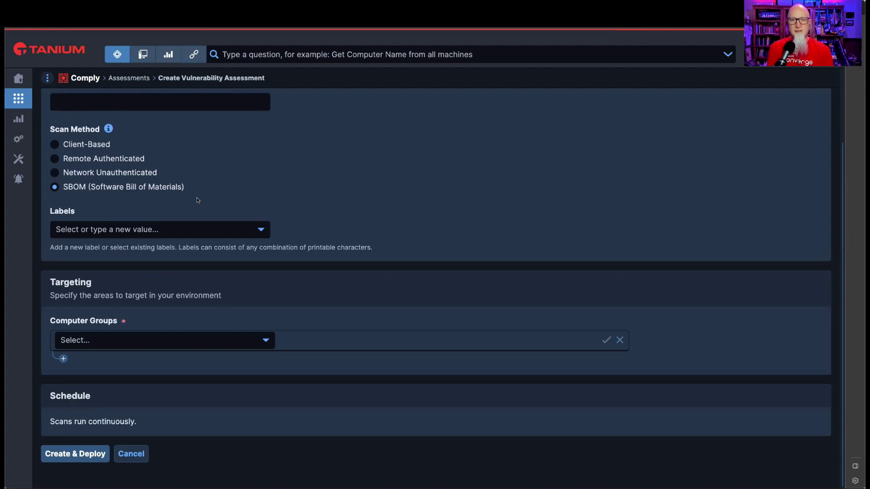
pyautogui.click(47, 77)
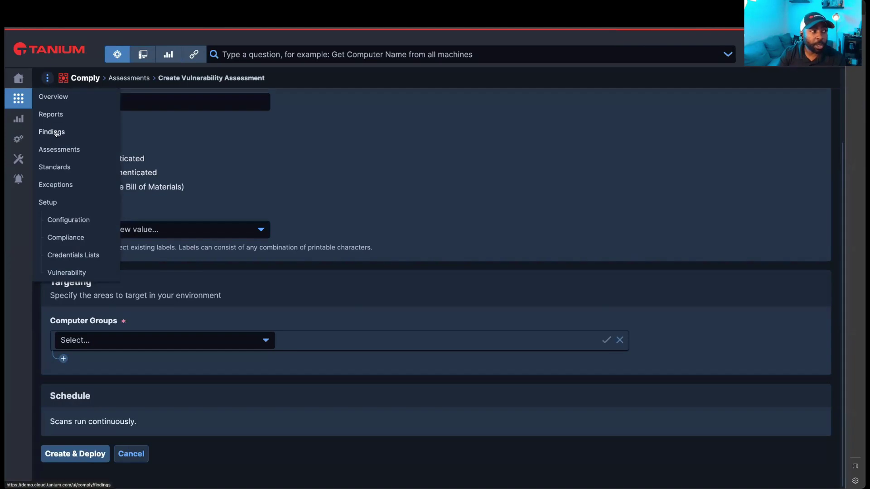
pyautogui.click(54, 132)
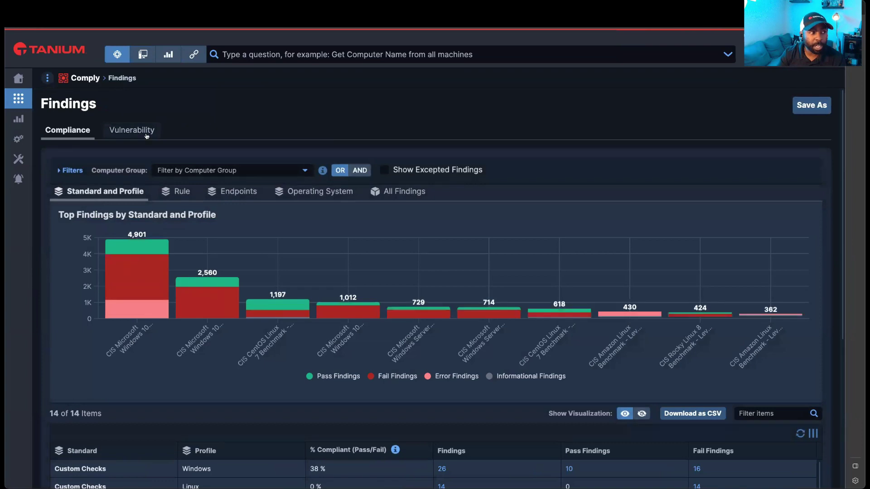
pyautogui.click(136, 132)
pyautogui.scroll(-2, 121, 218)
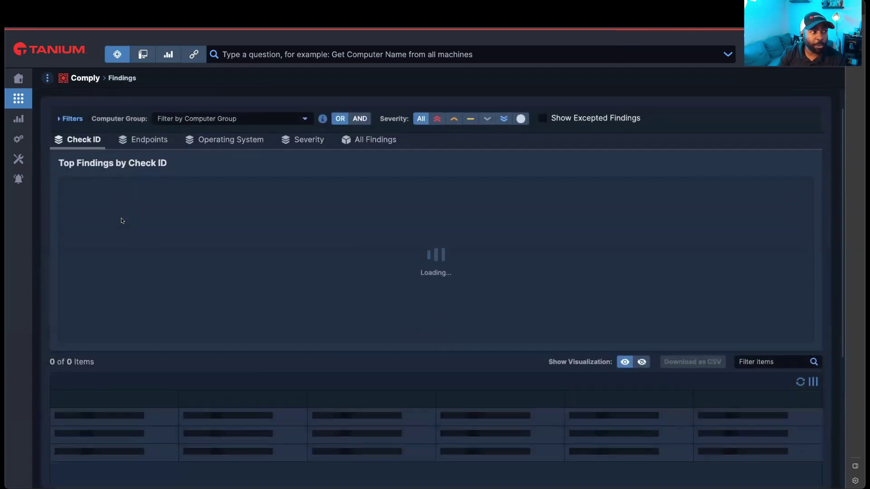
pyautogui.click(70, 118)
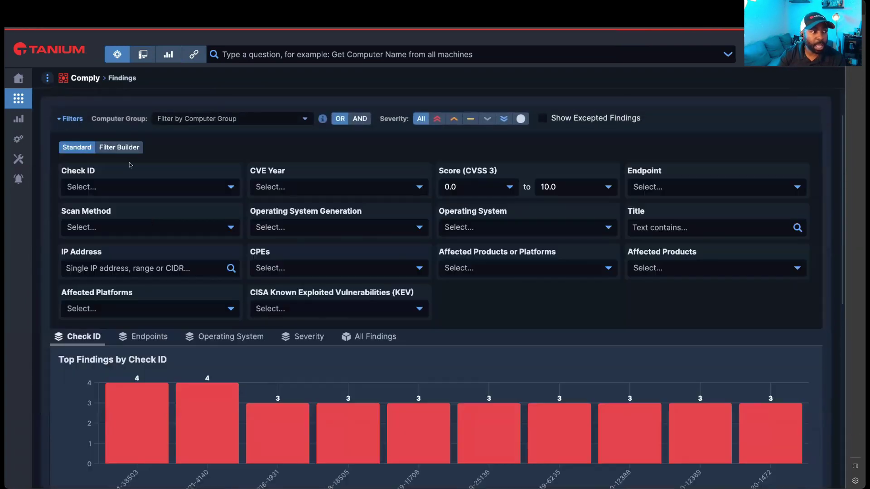
pyautogui.click(154, 226)
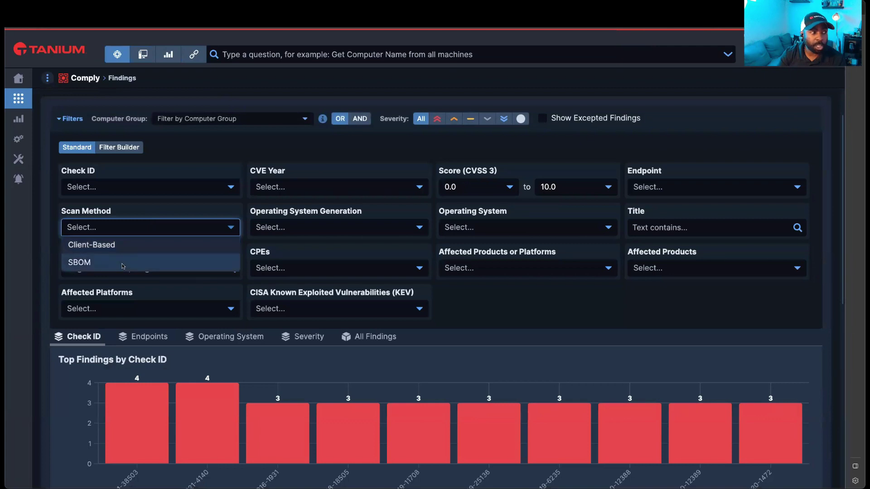
pyautogui.click(122, 266)
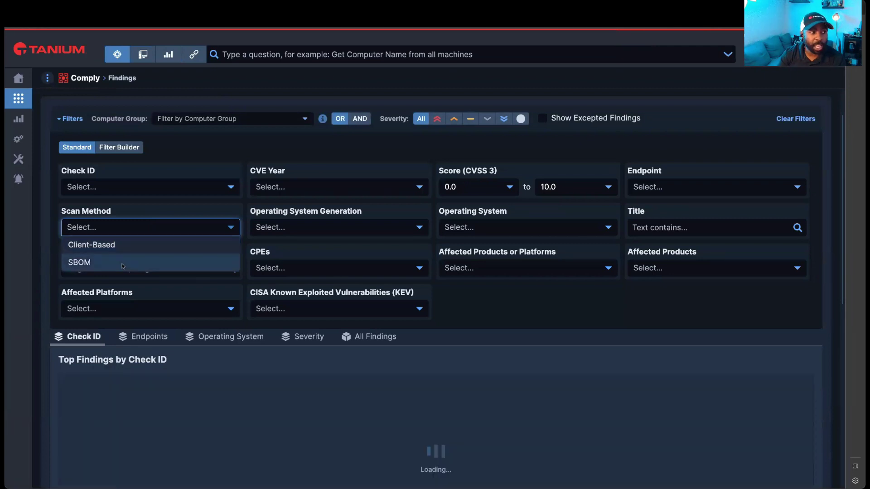
pyautogui.scroll(-1, 547, 318)
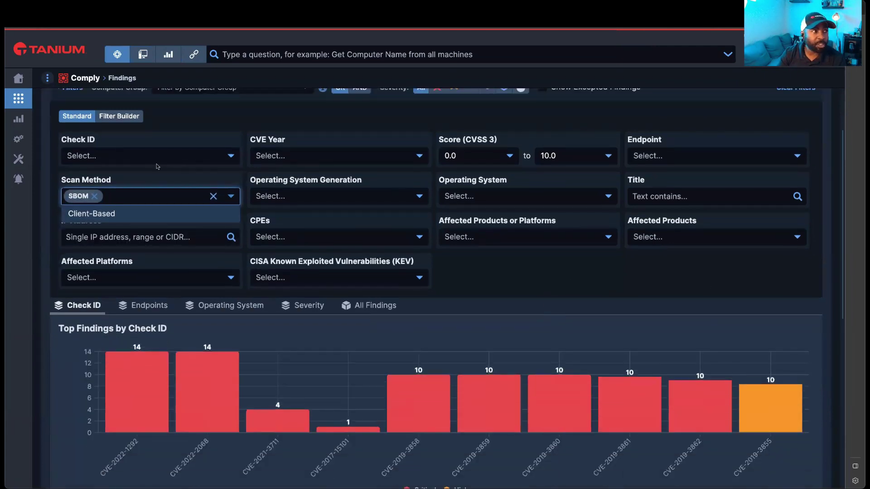
# - Open the saved SBOM Vulnerabilities report and examine its top findings chart and the list of CVEs
pyautogui.moveTo(58, 82)
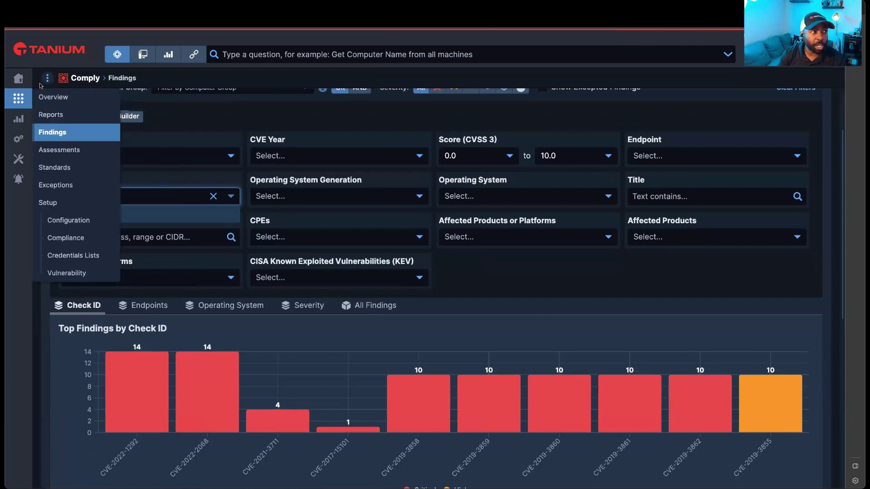
pyautogui.click(68, 116)
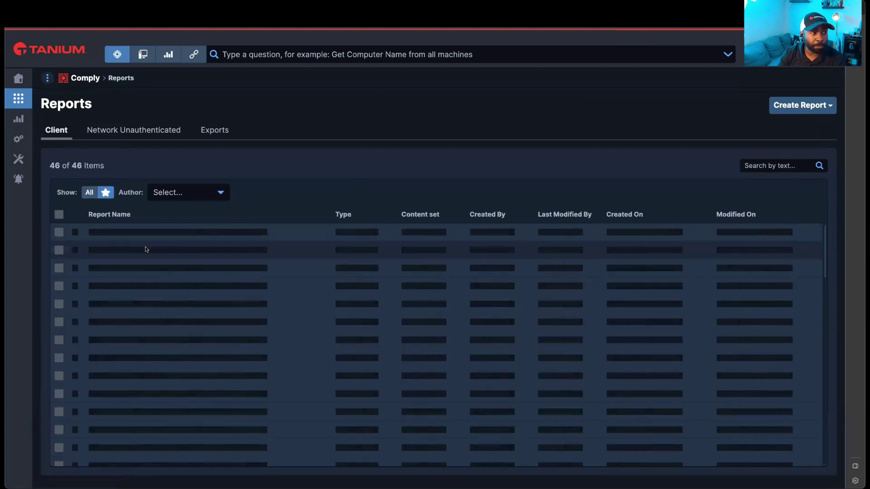
pyautogui.scroll(-3, 147, 344)
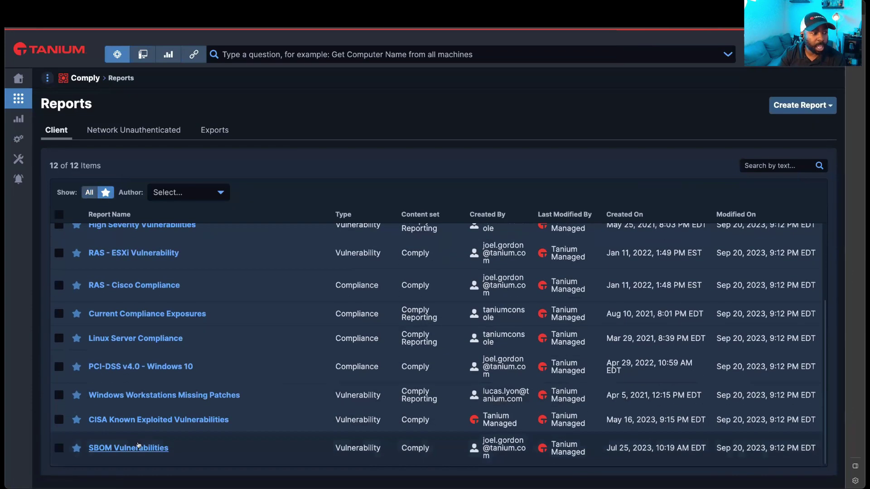
pyautogui.click(138, 448)
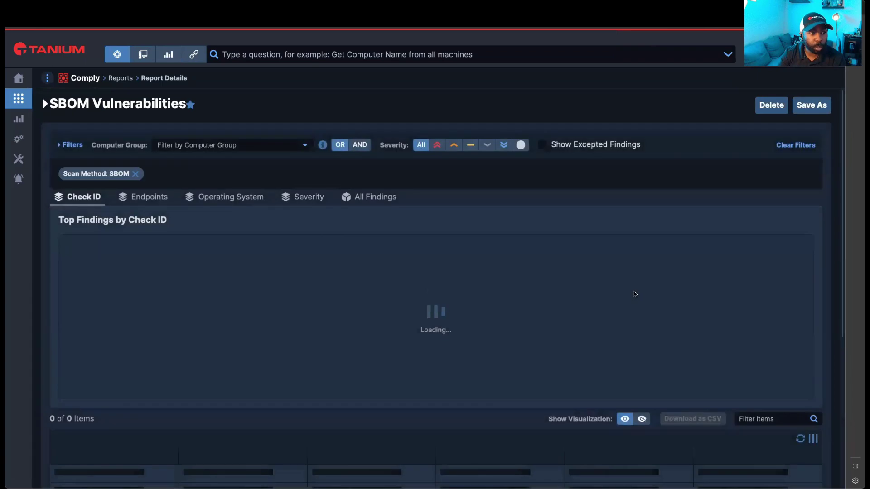
pyautogui.scroll(-3, 536, 303)
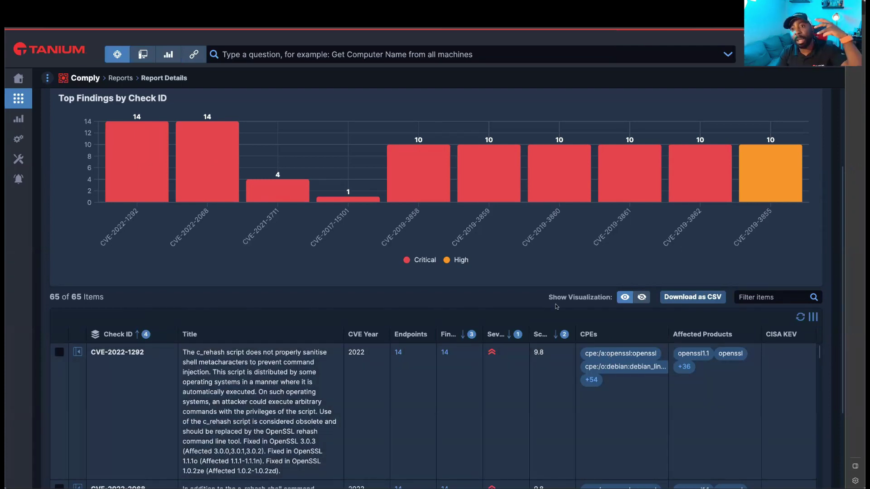
pyautogui.scroll(-1, 556, 306)
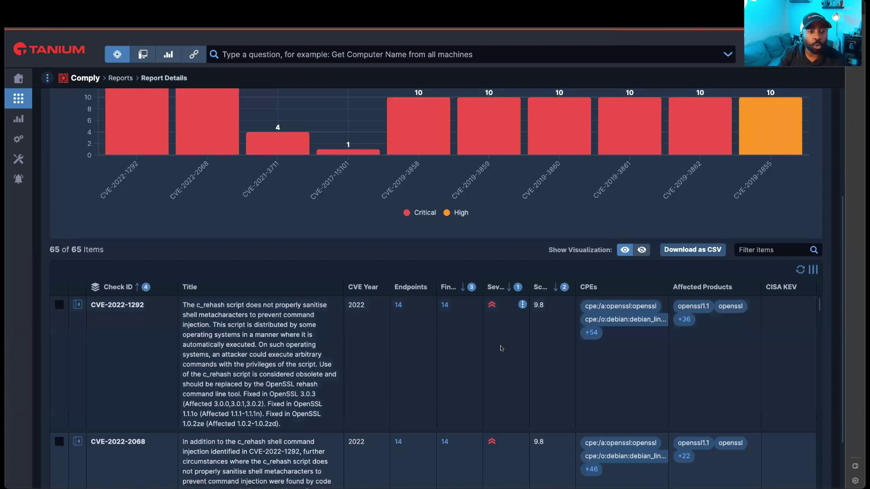
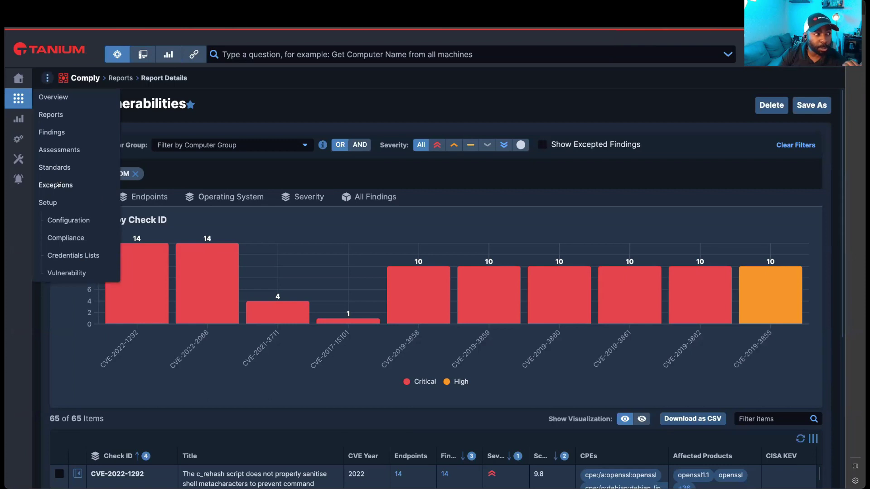
# - Start a new exception from Comply's Exceptions list and review the reasons that can be assigned to it
pyautogui.click(58, 185)
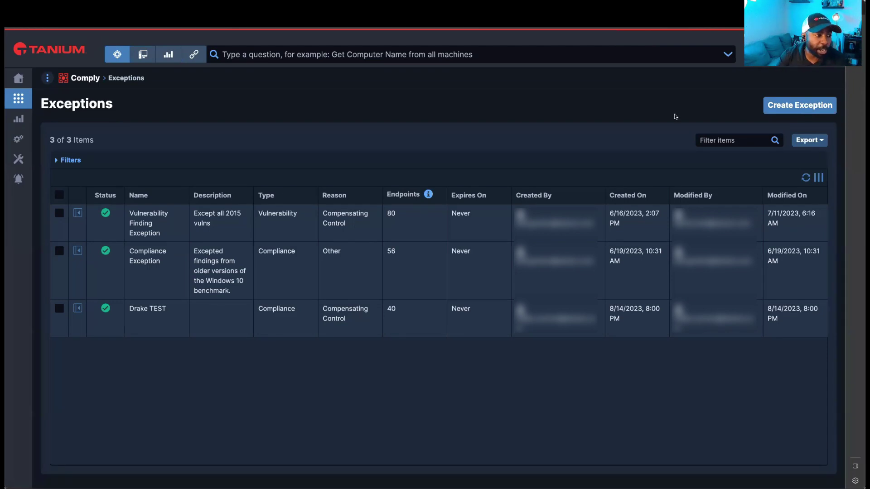
pyautogui.click(810, 107)
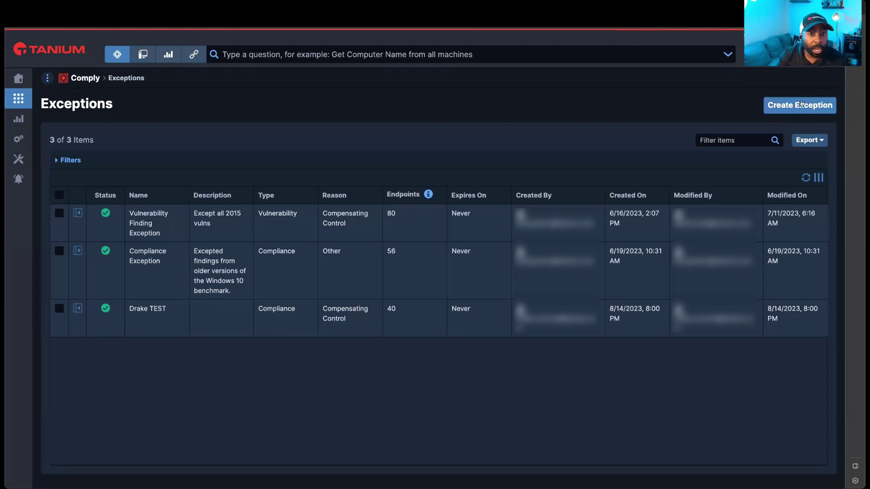
pyautogui.scroll(-1, 314, 276)
pyautogui.scroll(-2, 315, 276)
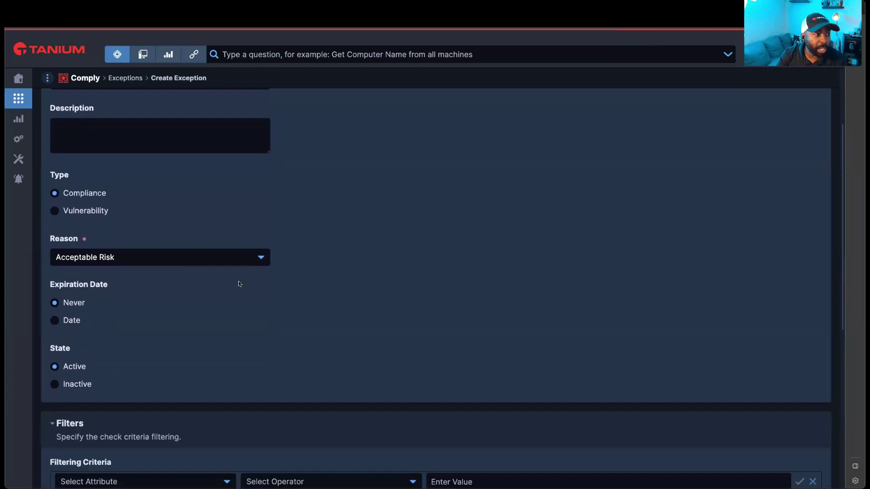
pyautogui.click(143, 261)
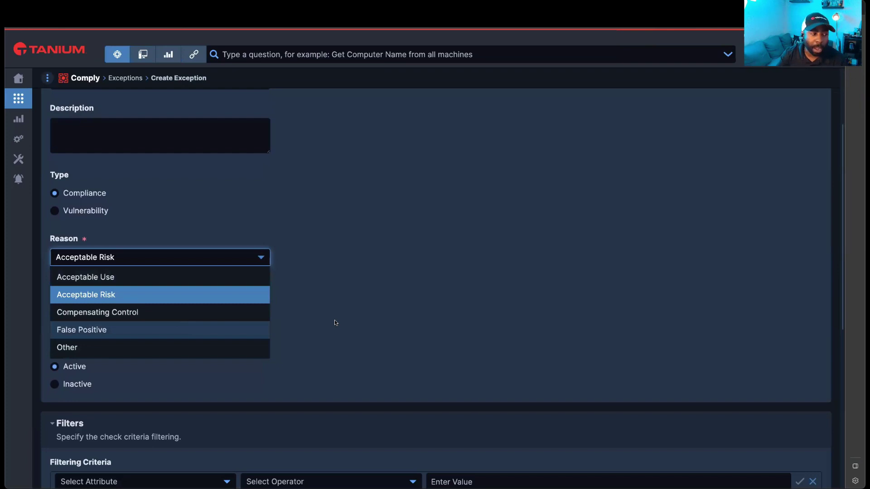
pyautogui.click(558, 322)
# - Make the exception expire on a specific date, 09/23/2023, and view the calendar of selectable dates
pyautogui.press('space')
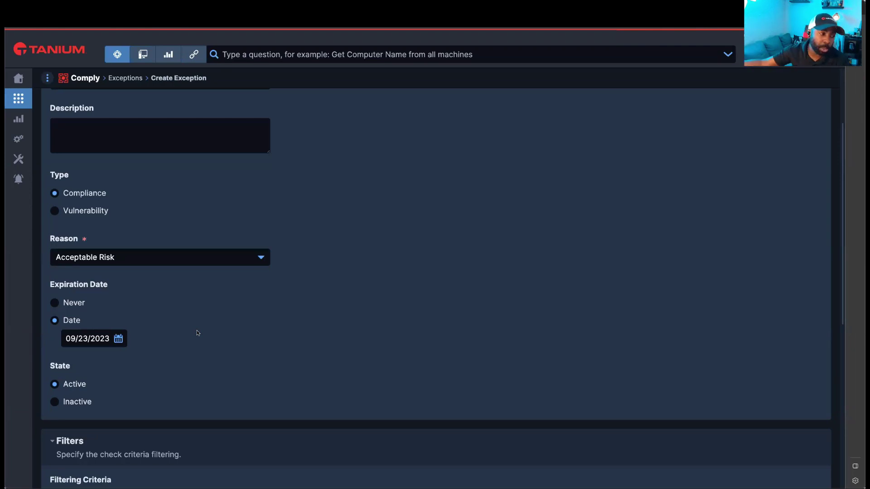
pyautogui.click(119, 340)
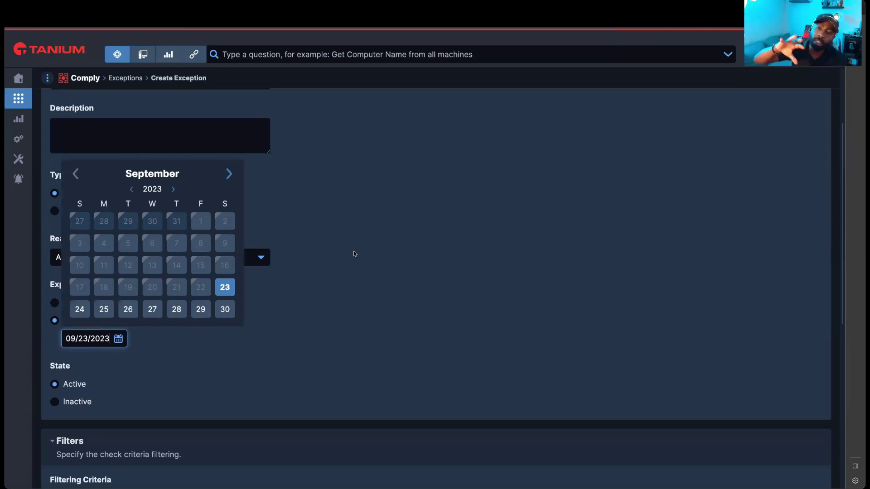
pyautogui.click(464, 251)
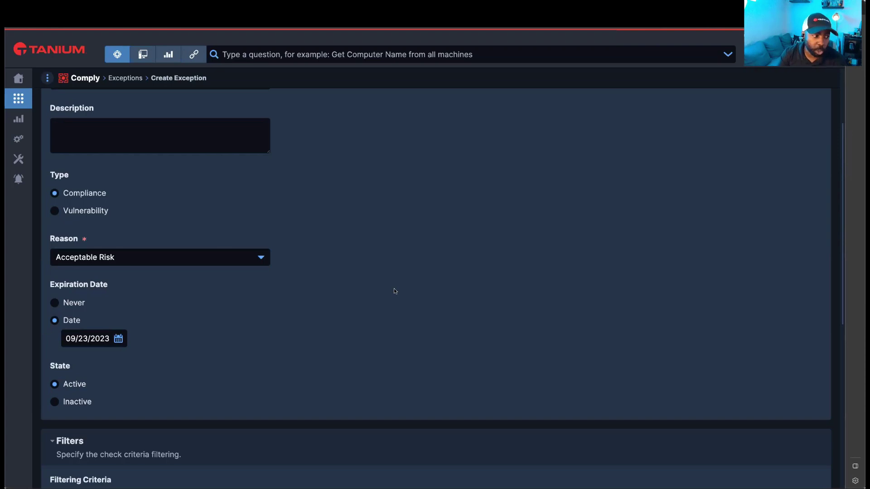
# - Review the filtering attributes offered for a compliance exception without selecting one
pyautogui.scroll(-1, 123, 404)
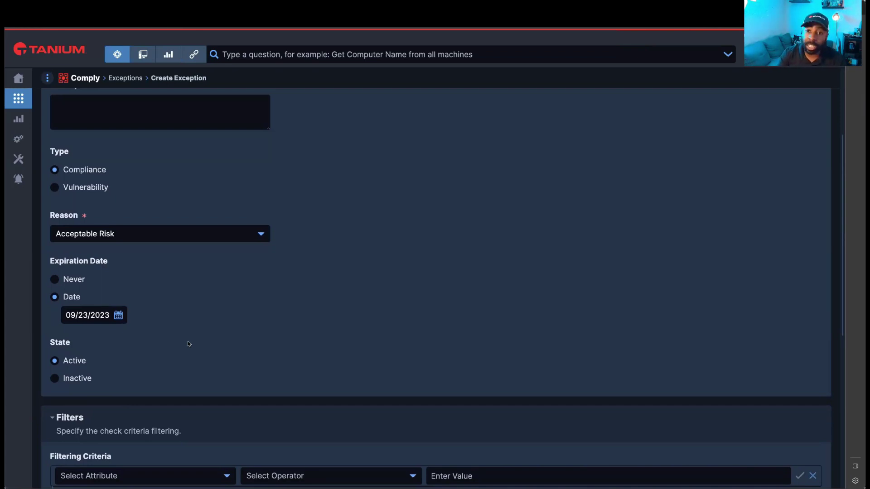
pyautogui.scroll(-5, 189, 344)
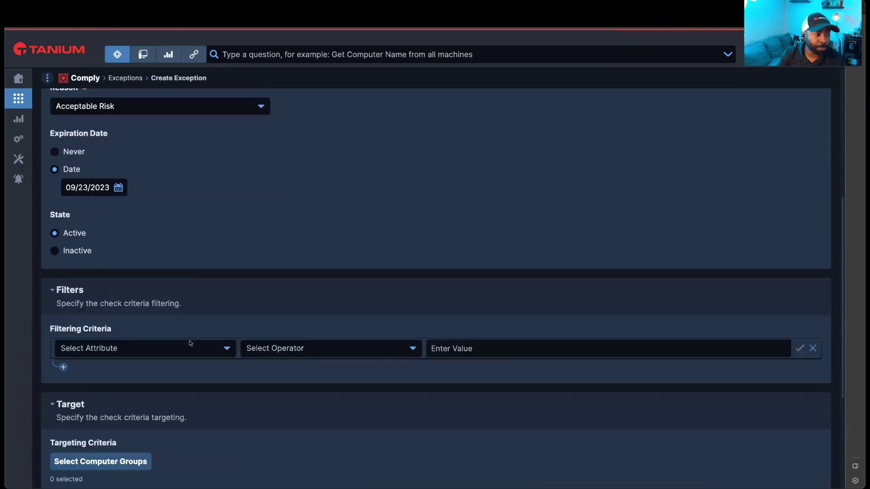
pyautogui.scroll(-1, 194, 339)
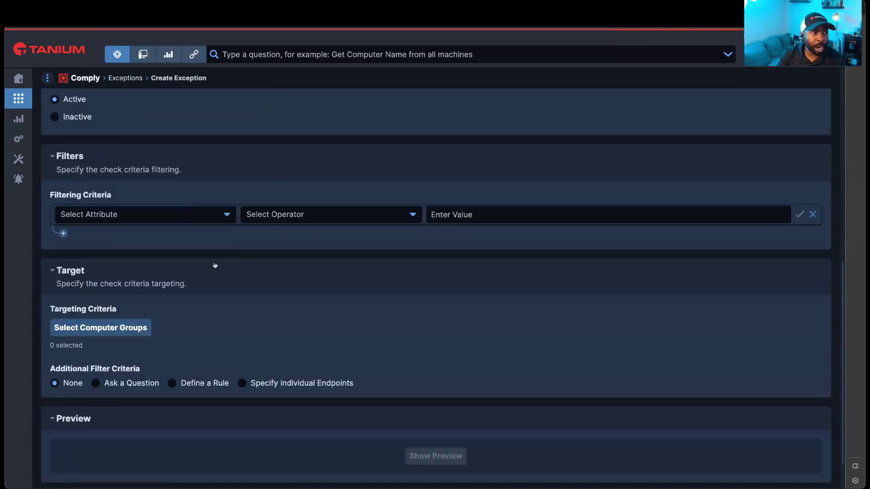
pyautogui.click(188, 217)
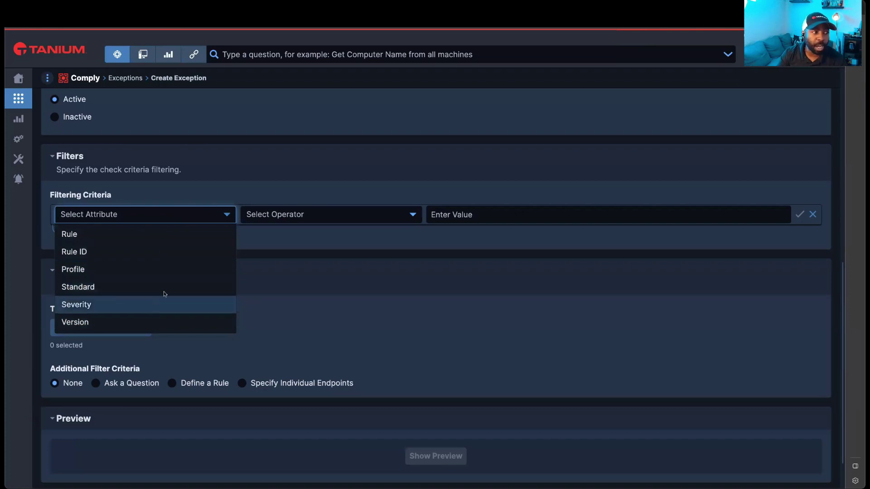
pyautogui.scroll(4, 257, 257)
pyautogui.click(257, 265)
# - Change the exception type to Vulnerability and review its filtering attributes and the targeting section
pyautogui.scroll(3, 186, 259)
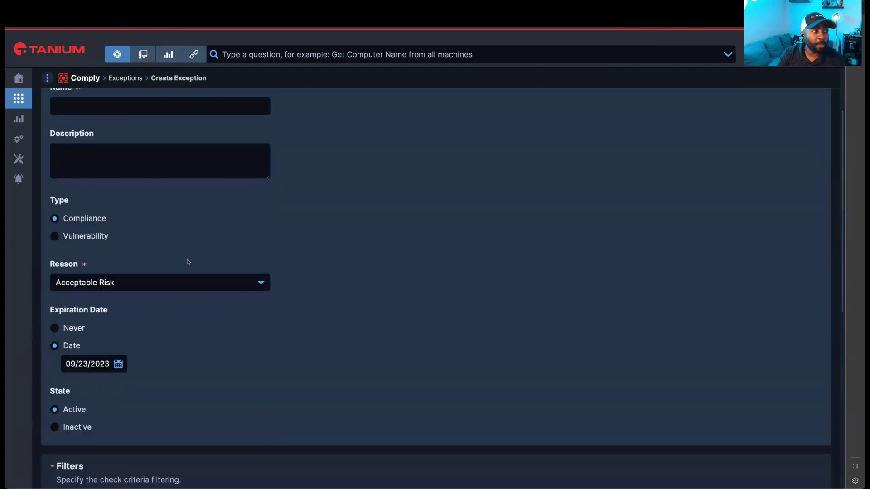
pyautogui.click(90, 234)
pyautogui.scroll(-4, 340, 347)
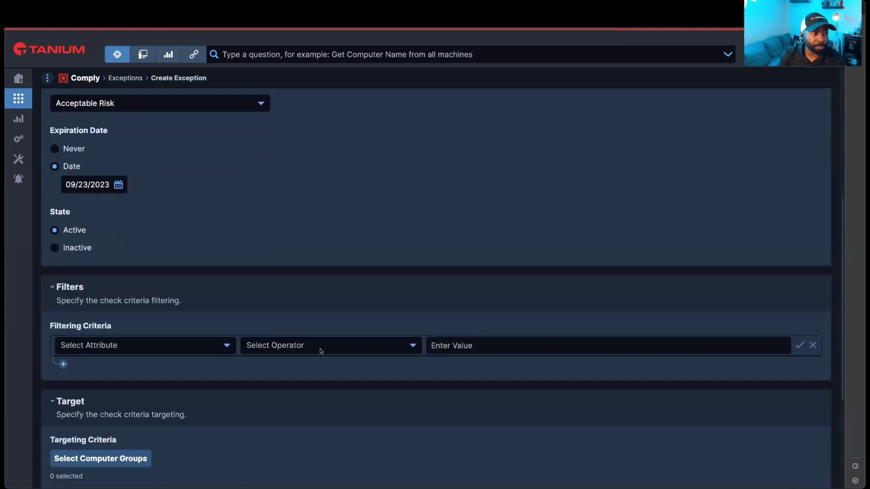
pyautogui.click(189, 348)
pyautogui.scroll(-1, 172, 380)
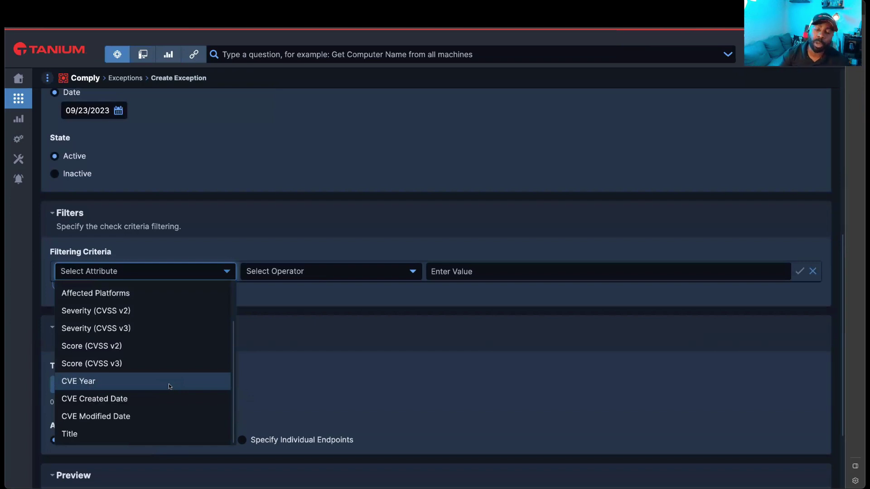
pyautogui.press('Up')
pyautogui.press('Up')
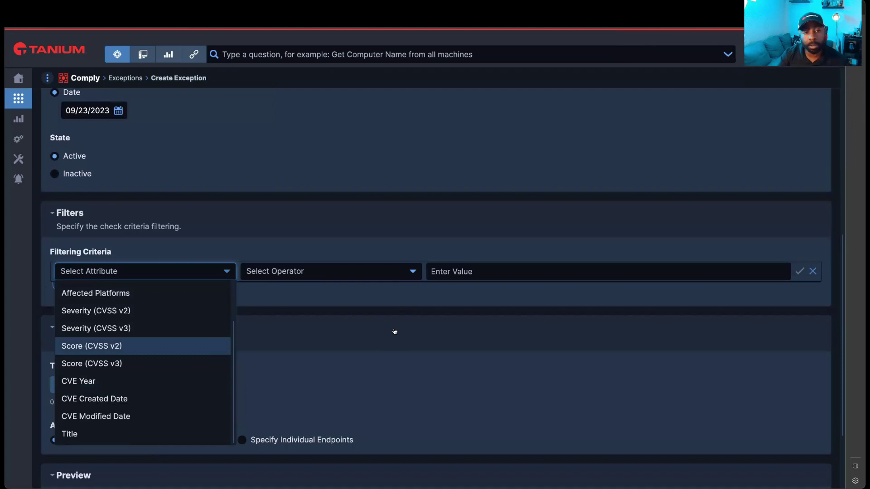
pyautogui.scroll(-3, 395, 331)
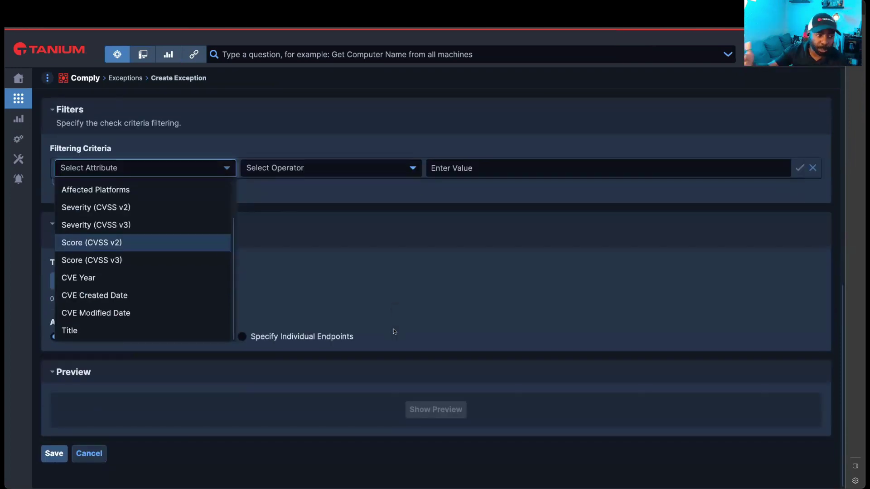
pyautogui.click(407, 293)
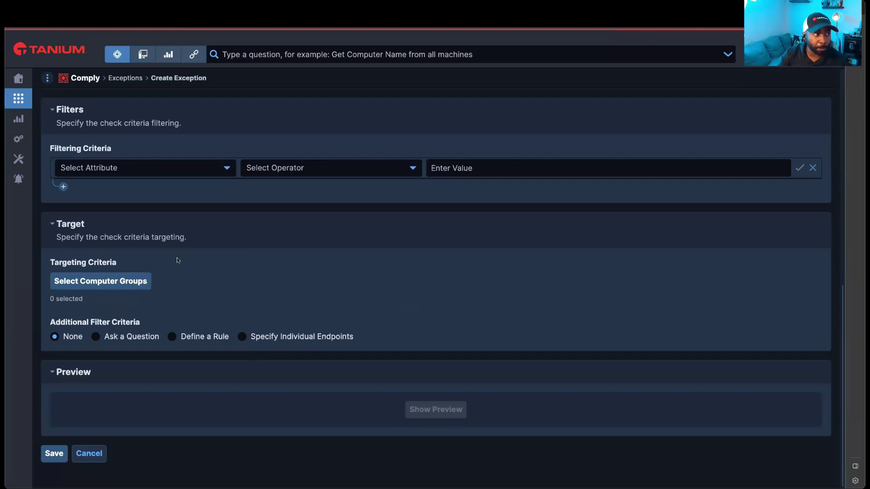
# - Open Comply's vulnerability findings and include the excepted findings in the results
pyautogui.click(47, 78)
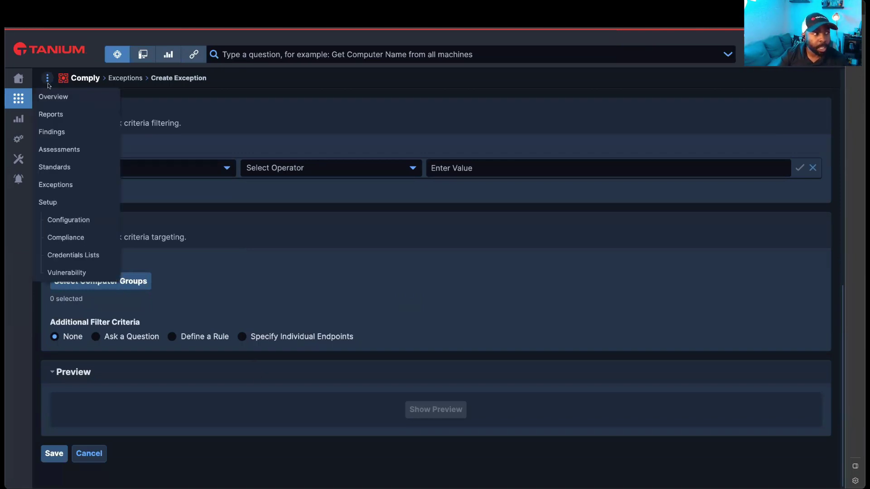
pyautogui.click(66, 135)
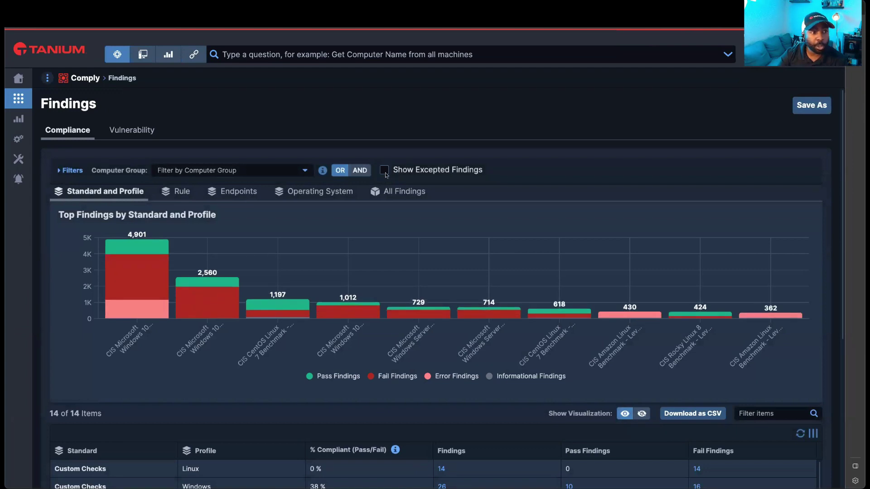
pyautogui.click(133, 134)
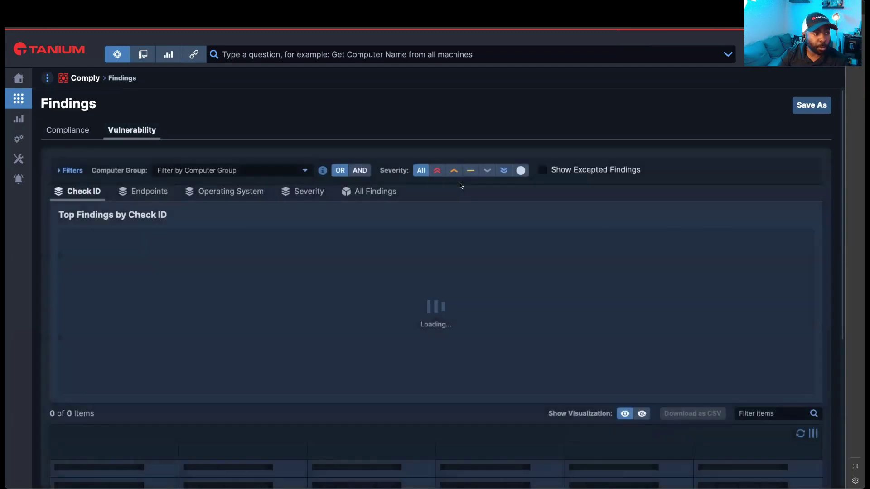
pyautogui.scroll(-1, 460, 185)
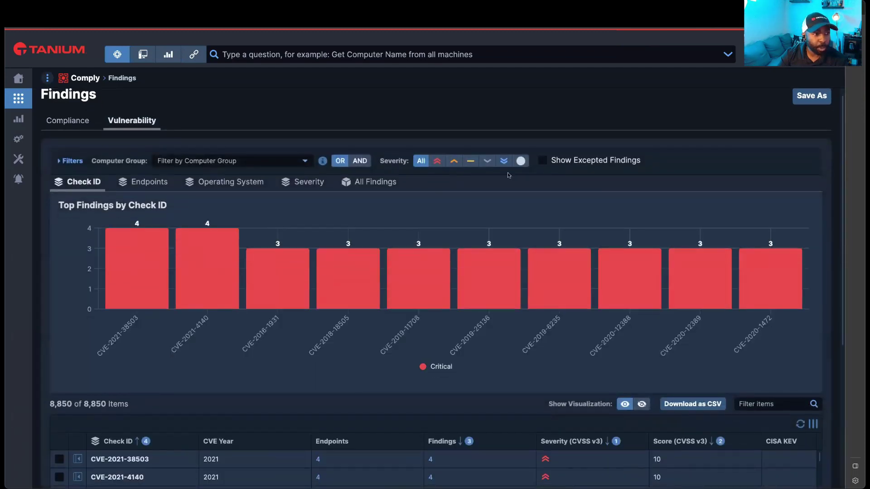
pyautogui.click(543, 162)
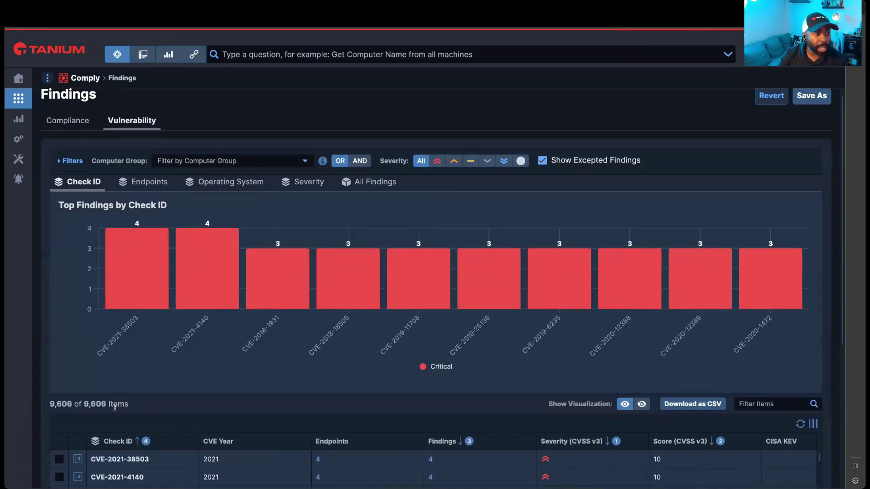
pyautogui.scroll(-1, 359, 388)
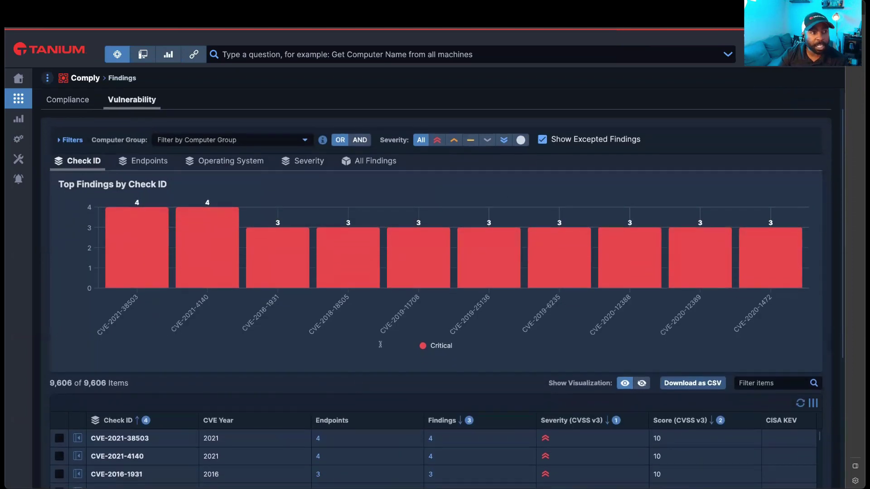
# - List all vulnerability findings and use the Filter Builder to keep those where Excepted is equal to true
pyautogui.click(376, 162)
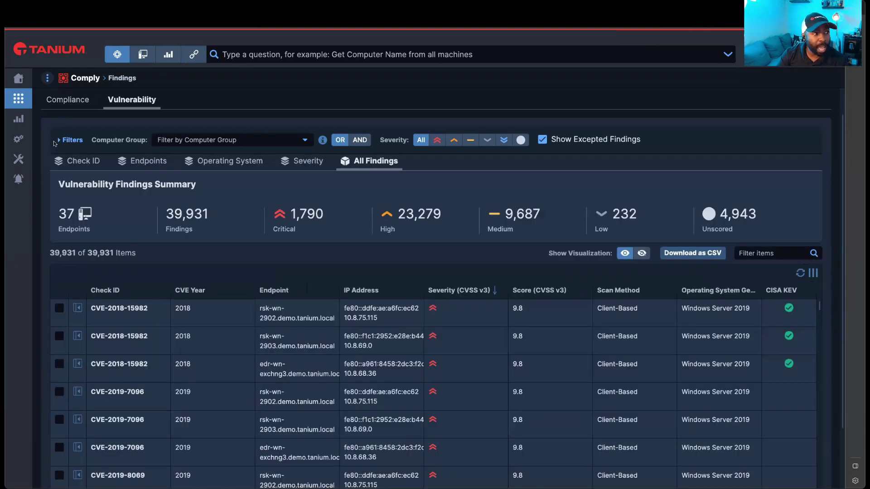
pyautogui.click(59, 141)
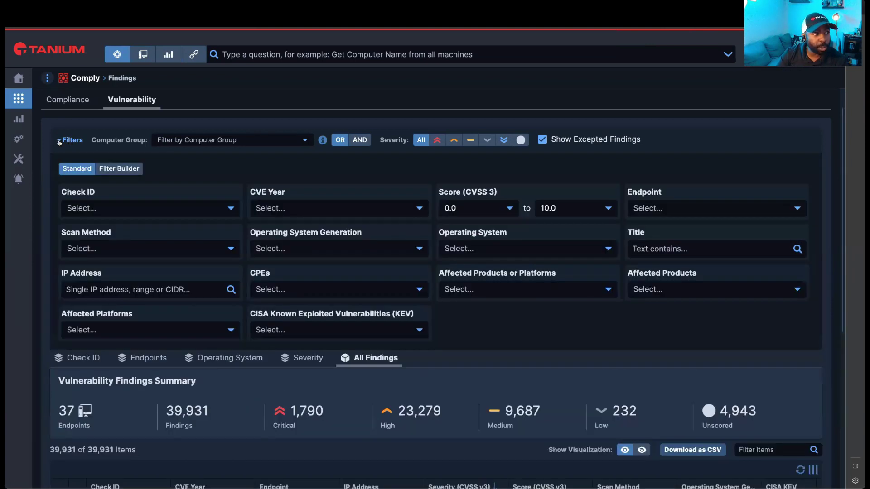
pyautogui.click(131, 169)
pyautogui.click(138, 193)
pyautogui.click(131, 207)
pyautogui.click(361, 202)
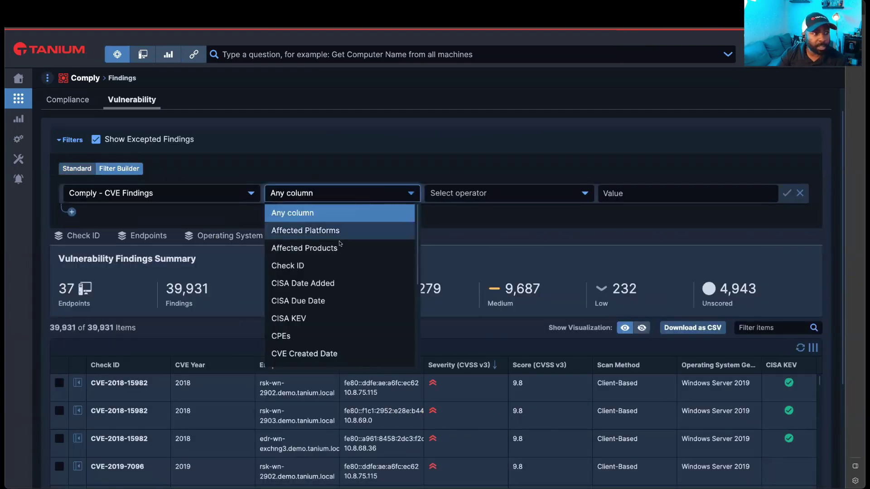
pyautogui.scroll(-3, 334, 301)
pyautogui.click(330, 305)
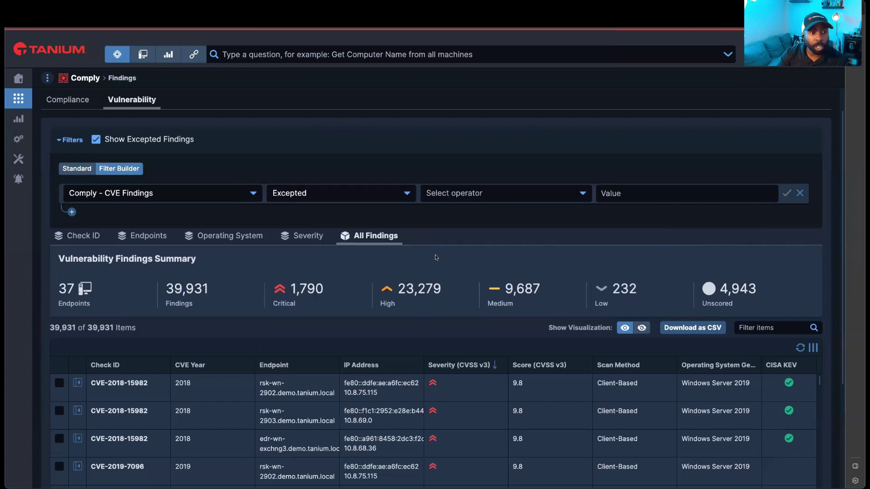
pyautogui.click(525, 193)
pyautogui.click(603, 195)
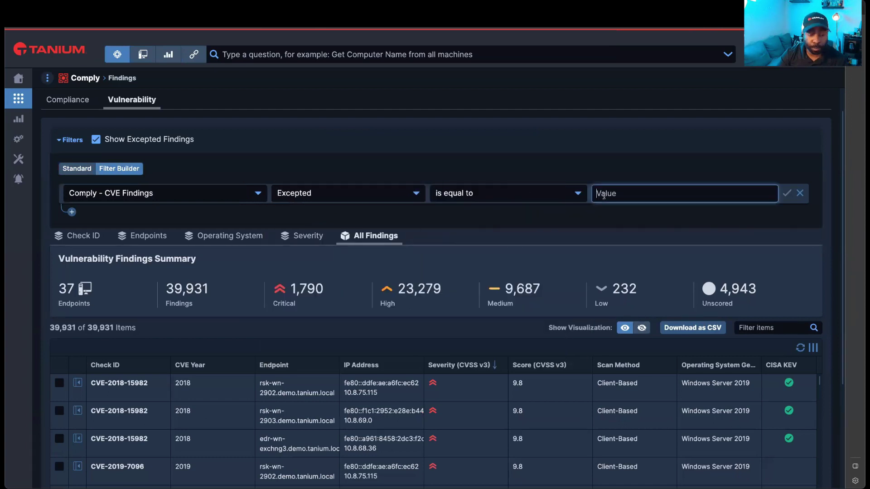
pyautogui.write('true')
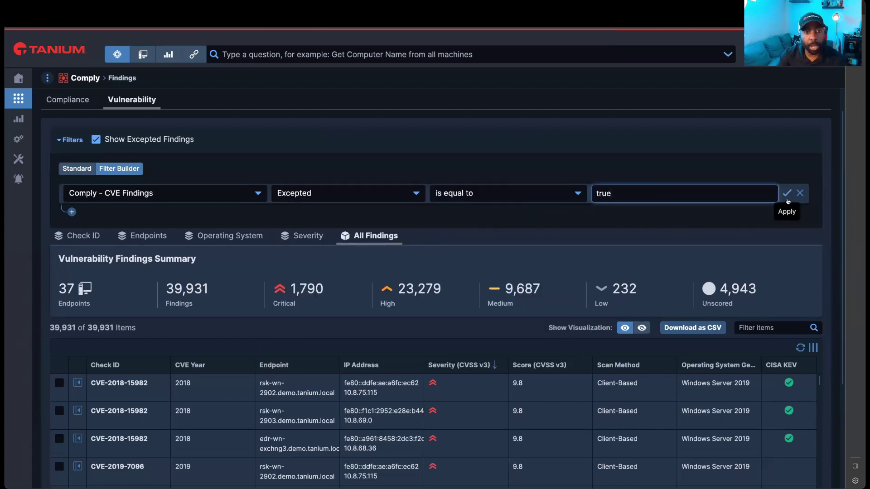
pyautogui.click(786, 194)
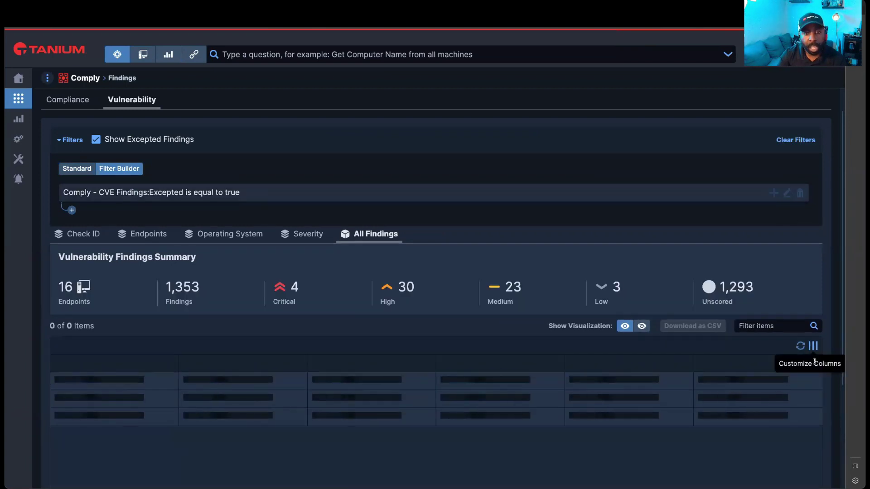
# - Add the Excepted column to the findings table and look through the listed CVEs
pyautogui.click(813, 346)
pyautogui.scroll(-5, 725, 426)
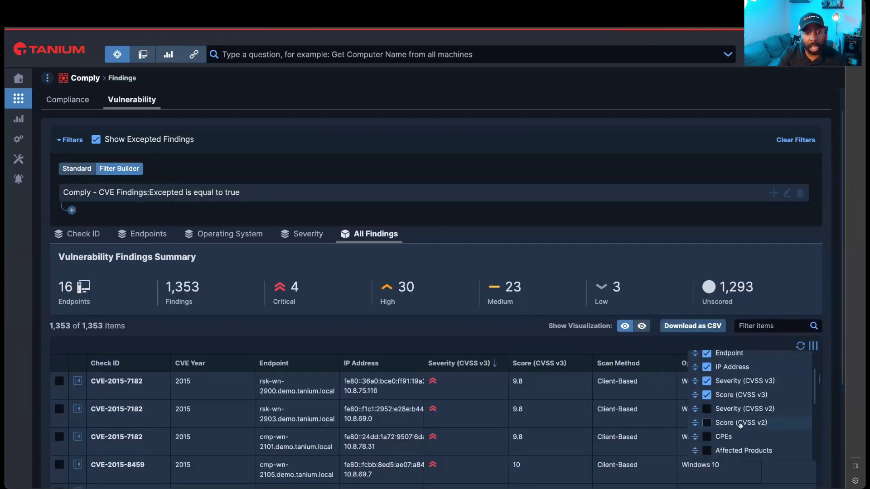
pyautogui.scroll(-5, 727, 430)
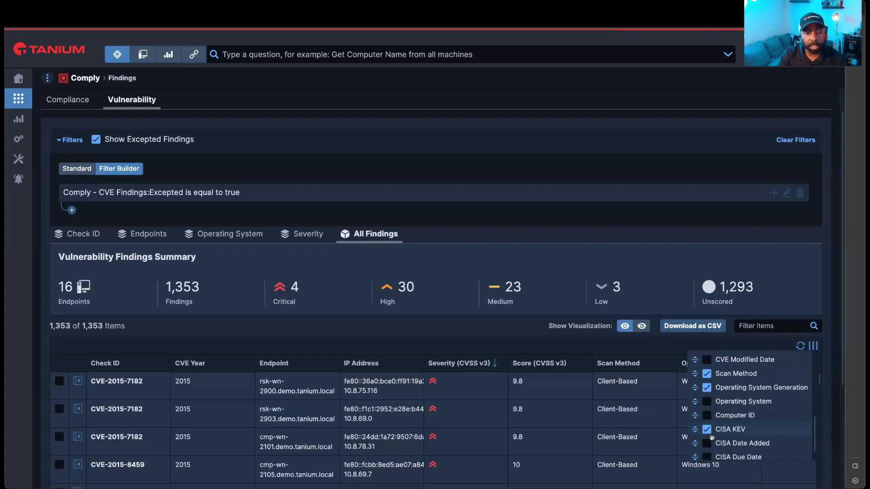
pyautogui.click(707, 454)
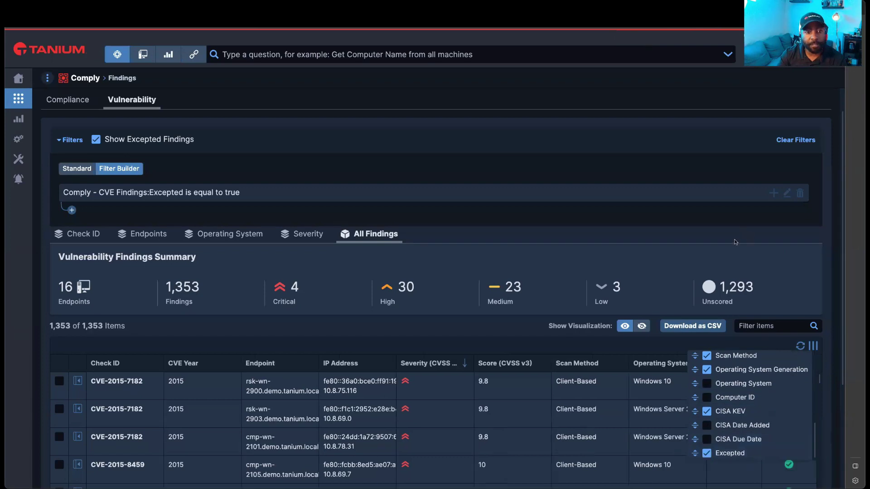
pyautogui.scroll(-3, 783, 422)
pyautogui.scroll(-2, 784, 422)
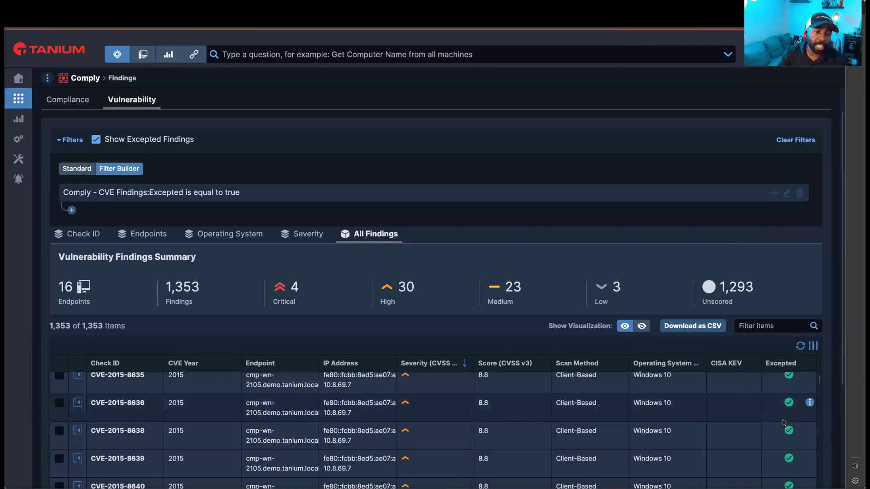
pyautogui.scroll(1, 783, 422)
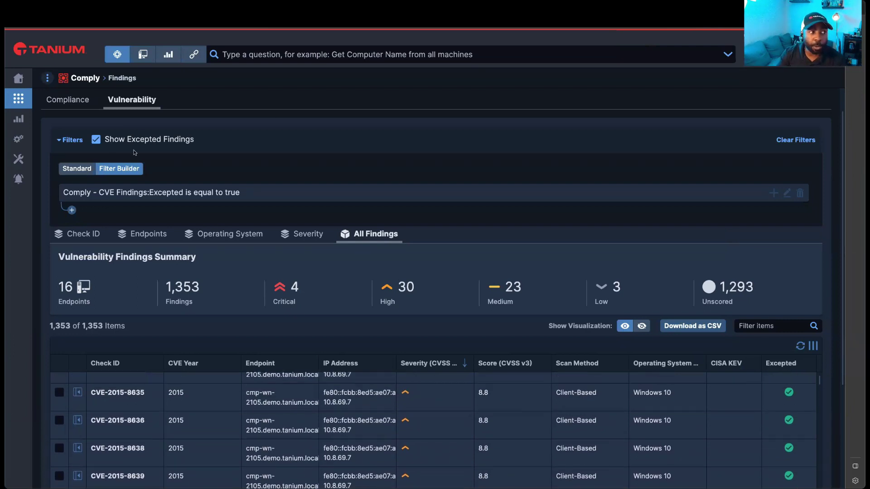